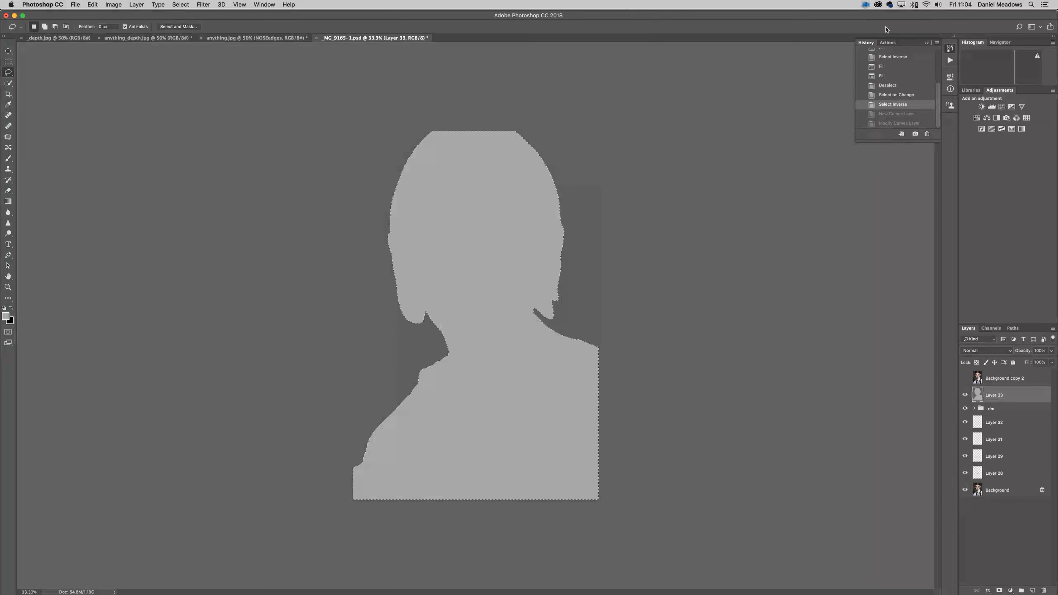
- Add a Curves adjustment masked to the selected silhouette and lower the curve's midtones to darken it
click(1002, 107)
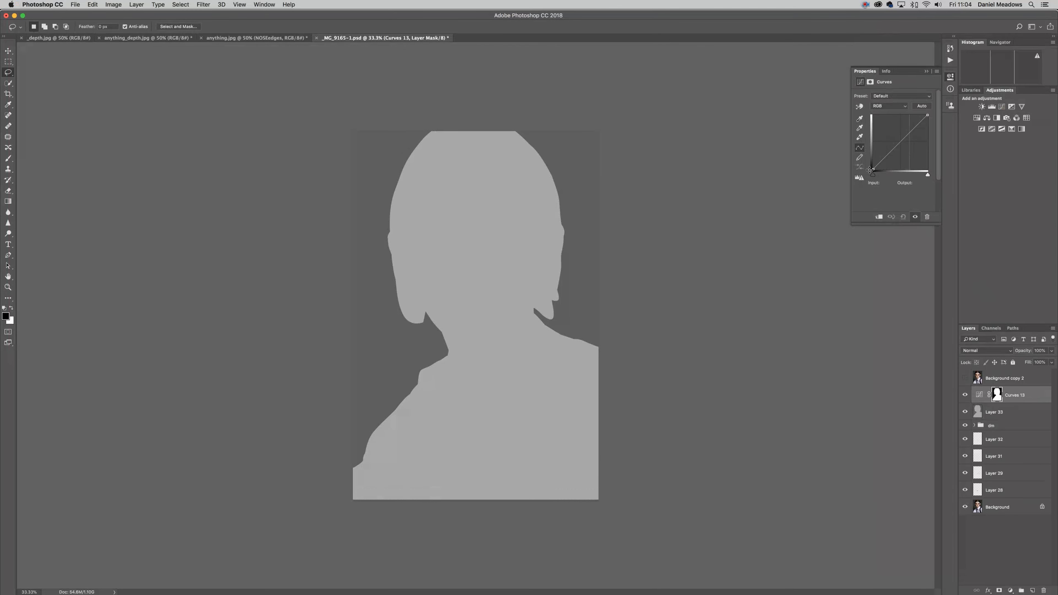
drag(900, 143, 903, 155)
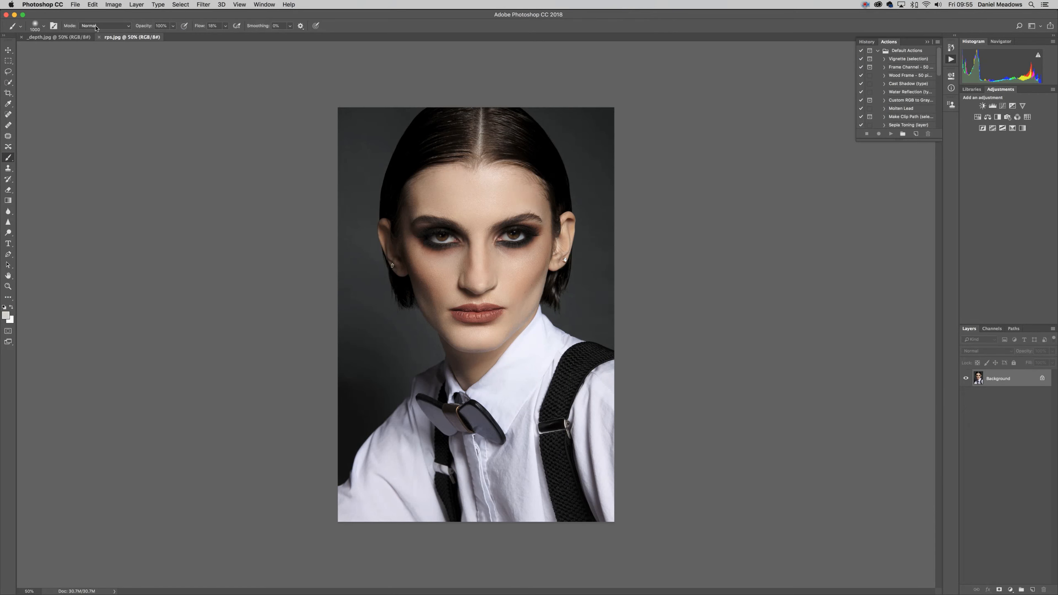
- Copy the depth map from _depth.jpg and paste it as a new layer over the portrait in rps.jpg
click(55, 38)
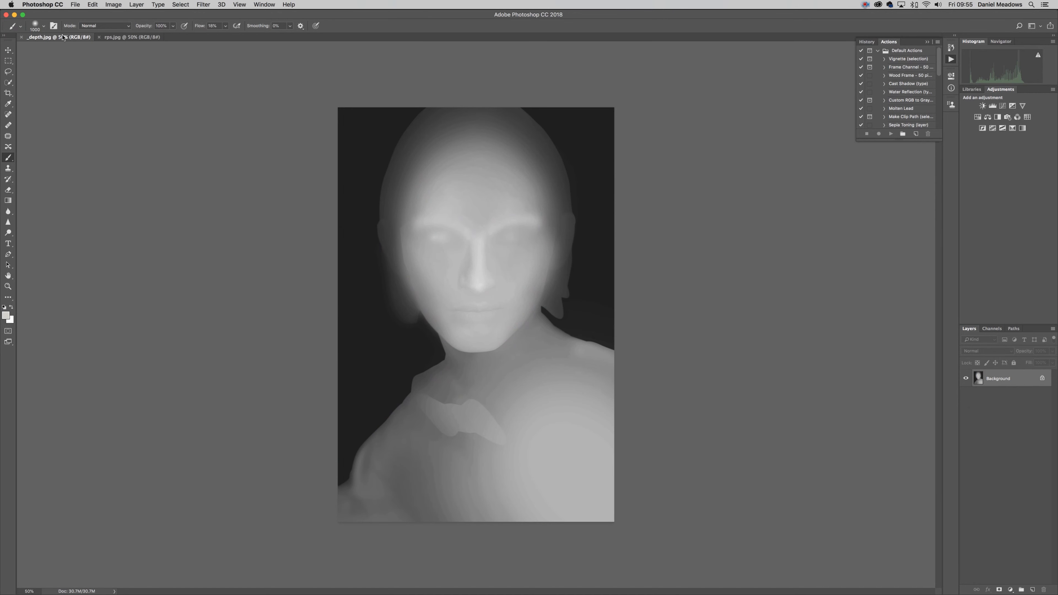
click(132, 37)
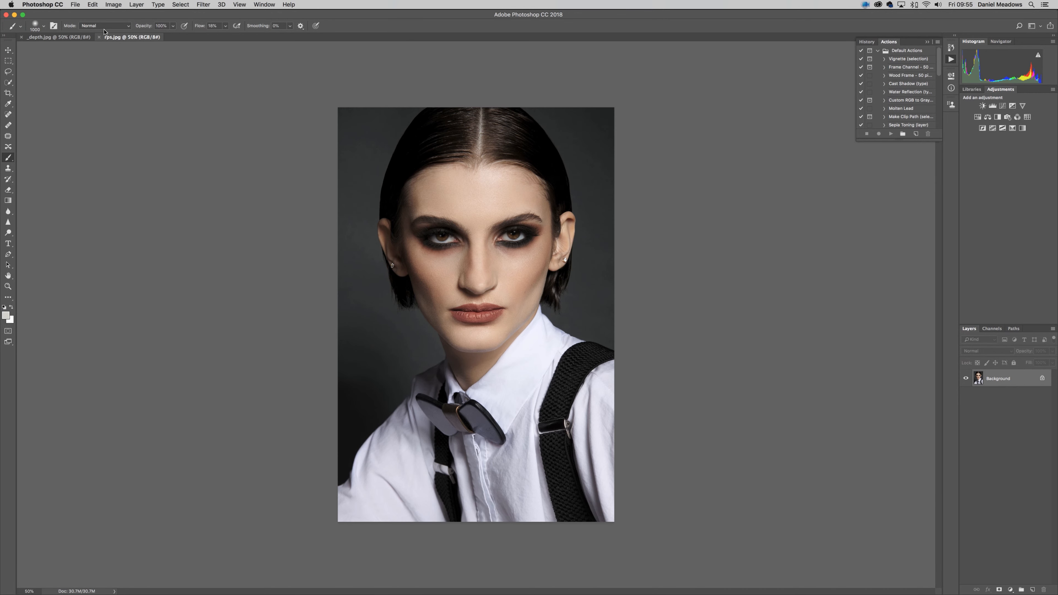
click(63, 37)
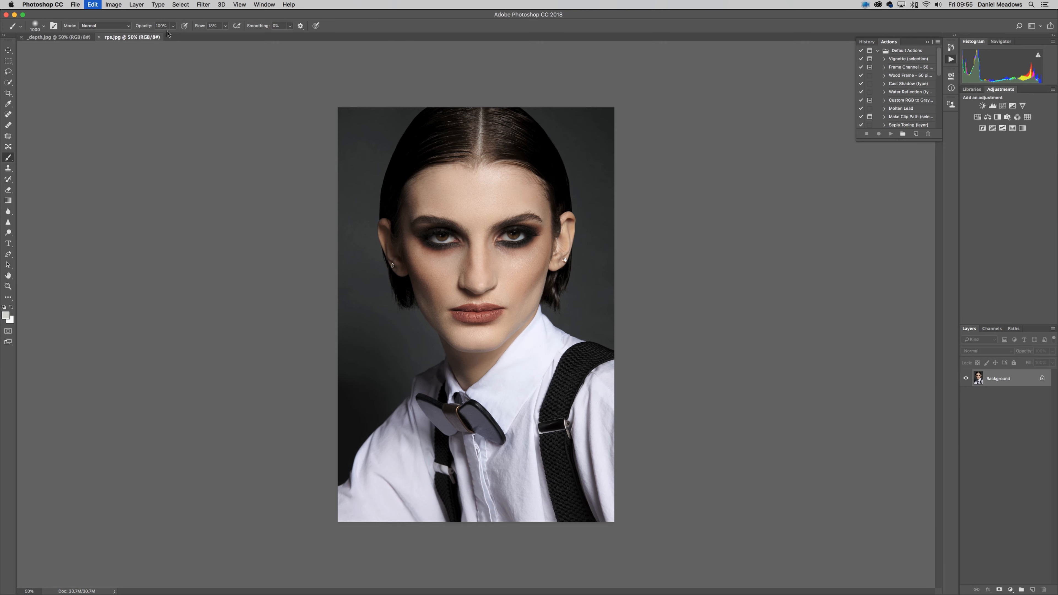
key(cmd+v)
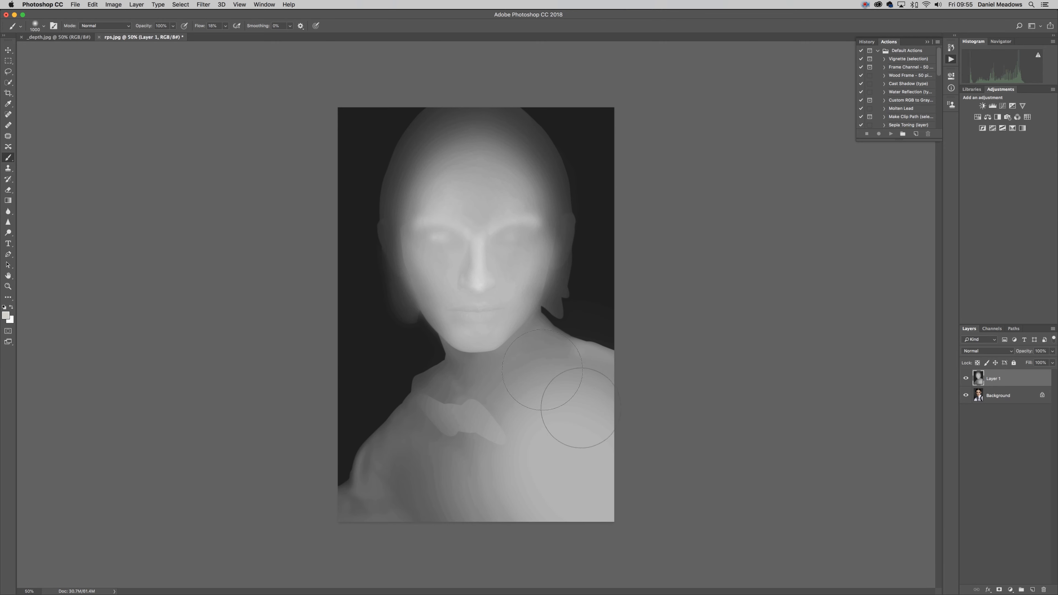
- Reduce the brush size to 150 pixels
key([)
key([)
key([)
key([)
key([)
key([)
key([)
key([)
key([)
key([)
key([)
- Hide and show Layer 1 to compare the depth map with the portrait, first whole and then at 200% on the face
click(966, 379)
click(966, 379)
click(966, 378)
click(966, 379)
click(966, 379)
key(super+plus)
key(super+plus)
key(super+plus)
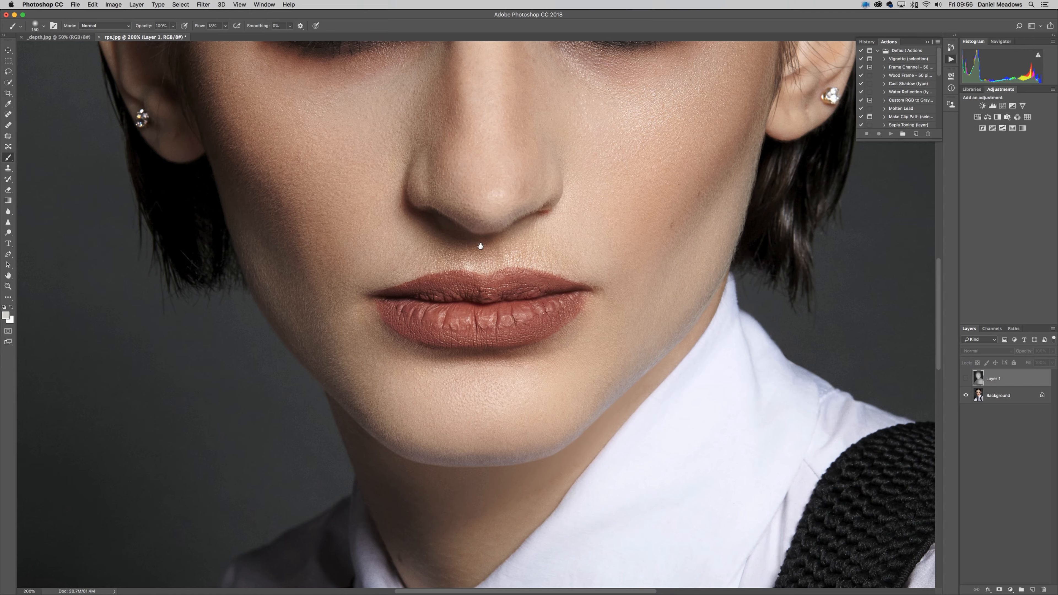
drag(481, 246, 492, 459)
click(967, 379)
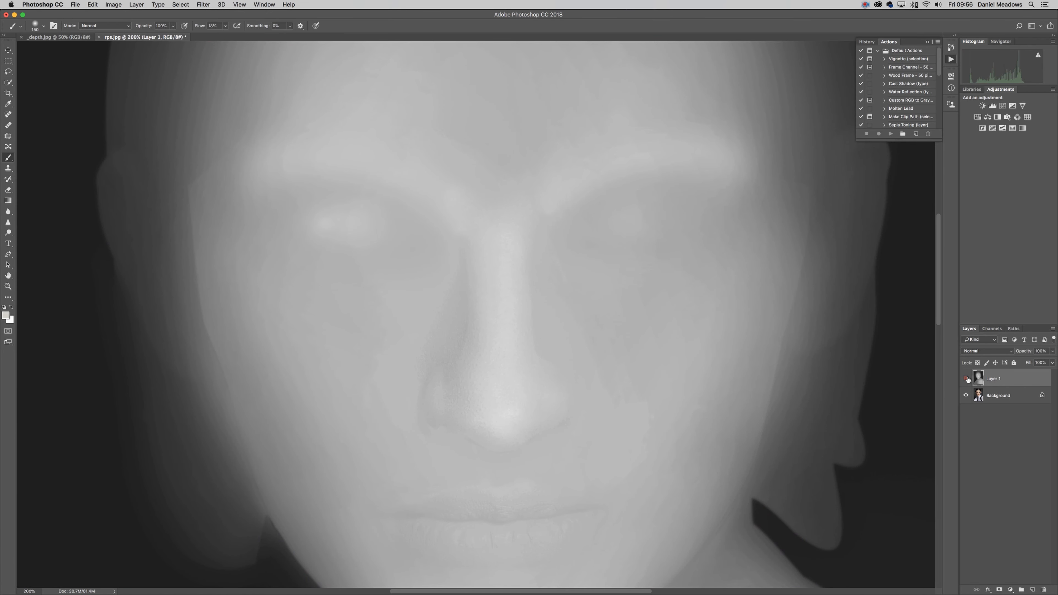
click(966, 379)
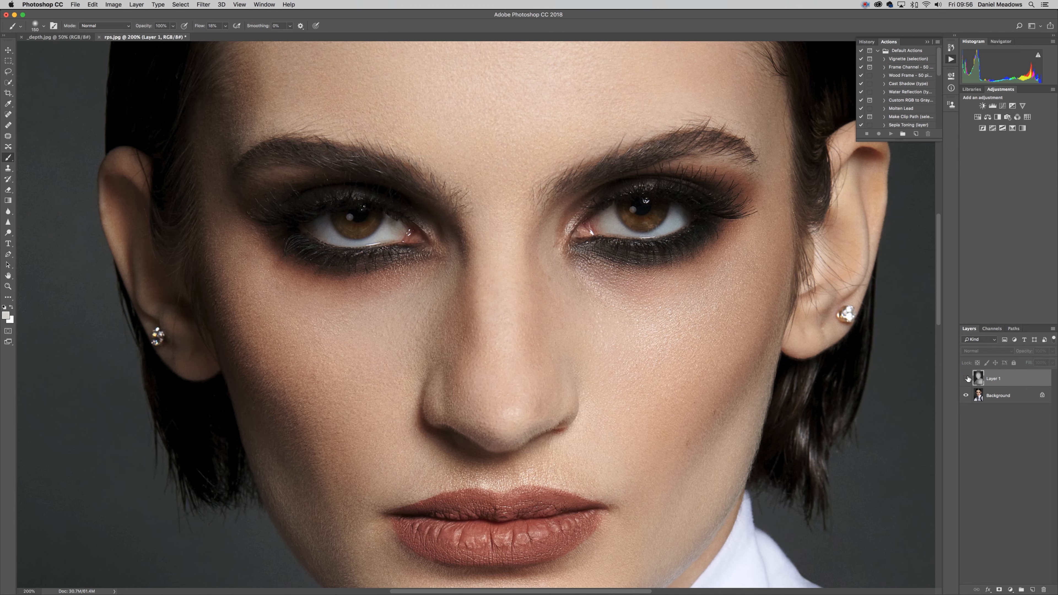
click(967, 379)
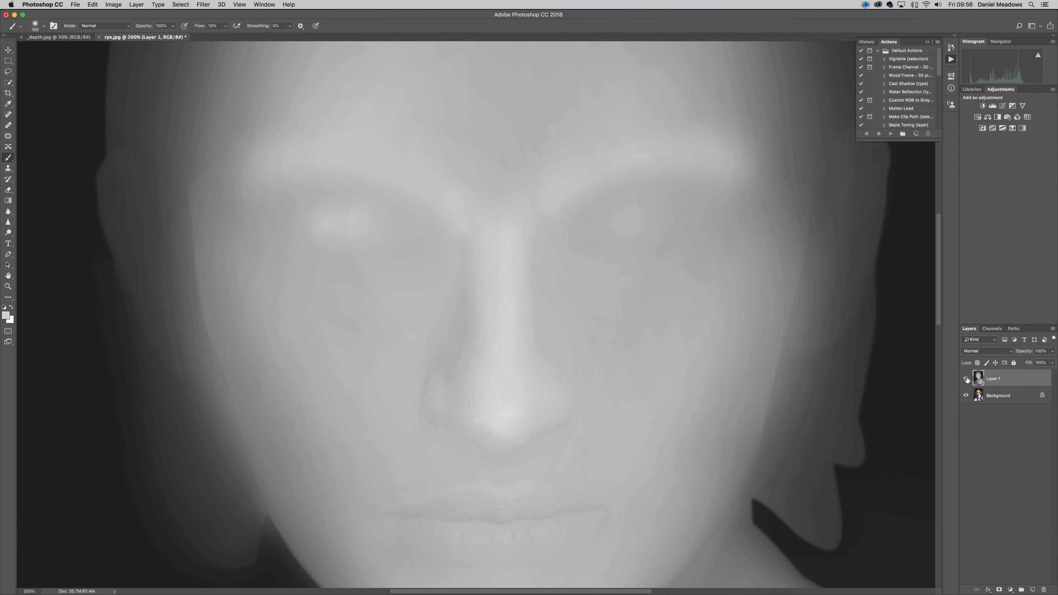
key(super+minus)
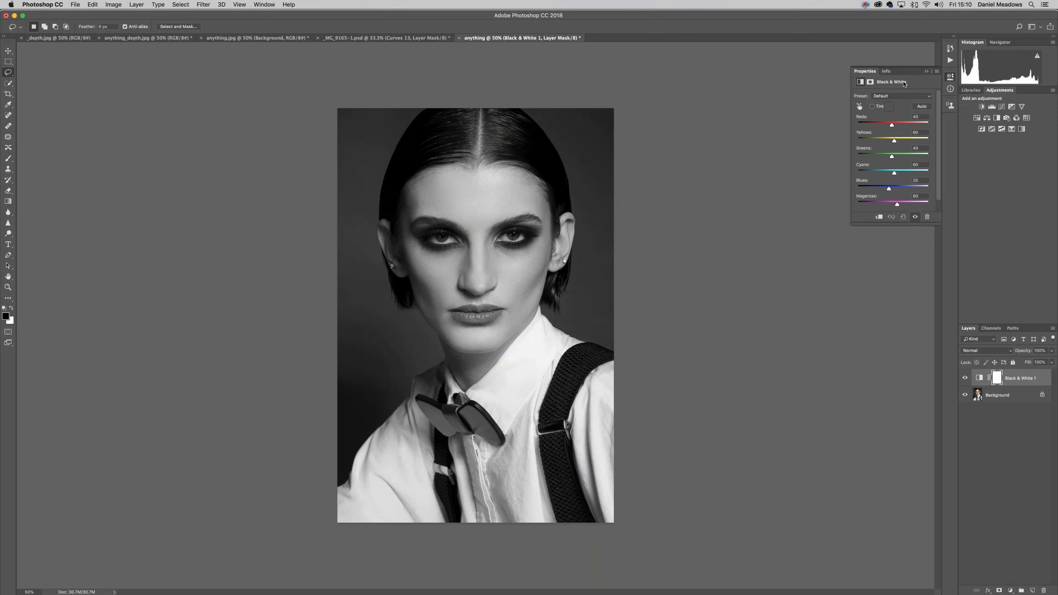
- Raise Yellows to 187 and increase Reds in the Black & White adjustment to lighten the skin
drag(894, 141, 909, 142)
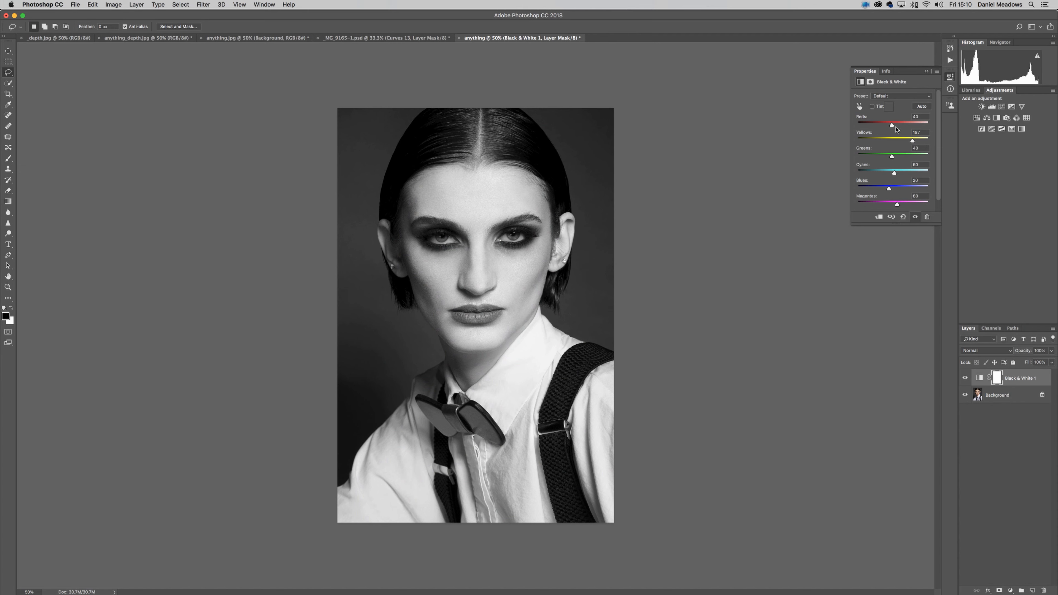
drag(892, 126, 919, 141)
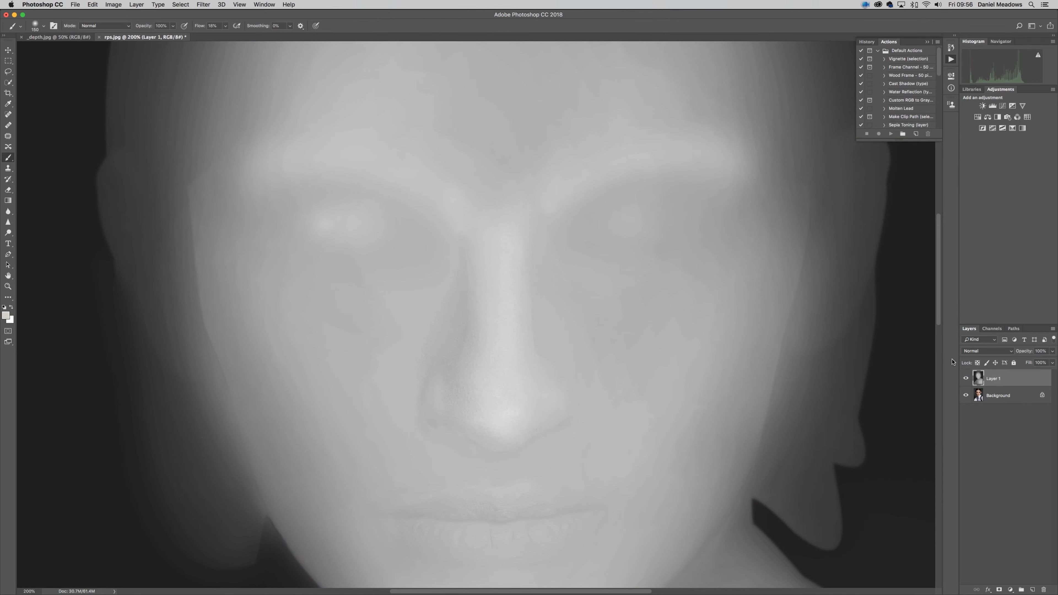
- Examine the depth map's shading across the head and face, comparing it with the photo beneath at 200%
key(super+minus)
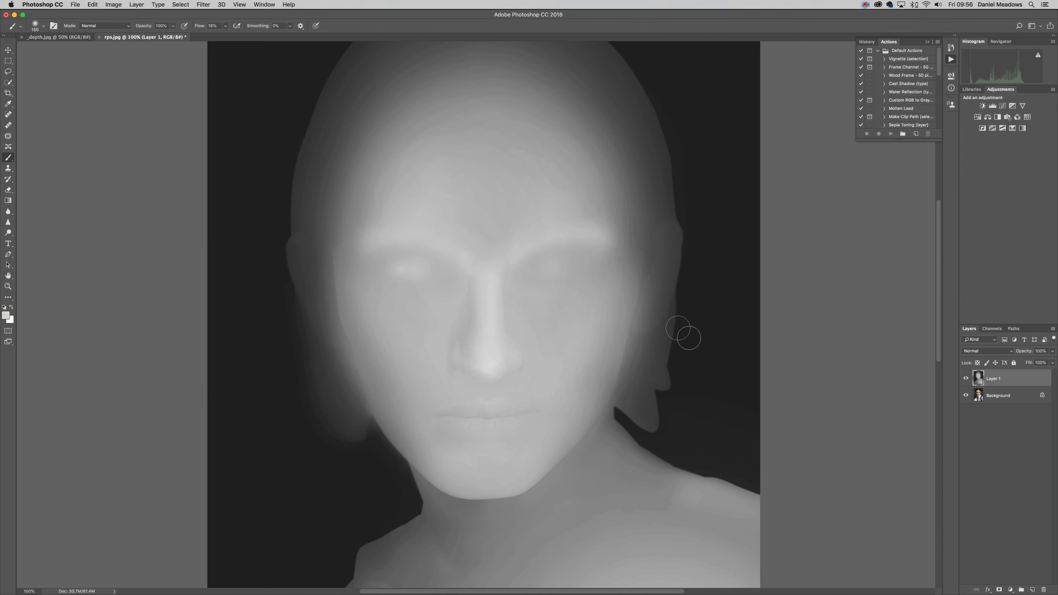
mouse_move(496, 427)
mouse_down()
mouse_move(527, 371)
mouse_move(530, 271)
mouse_move(539, 538)
mouse_up()
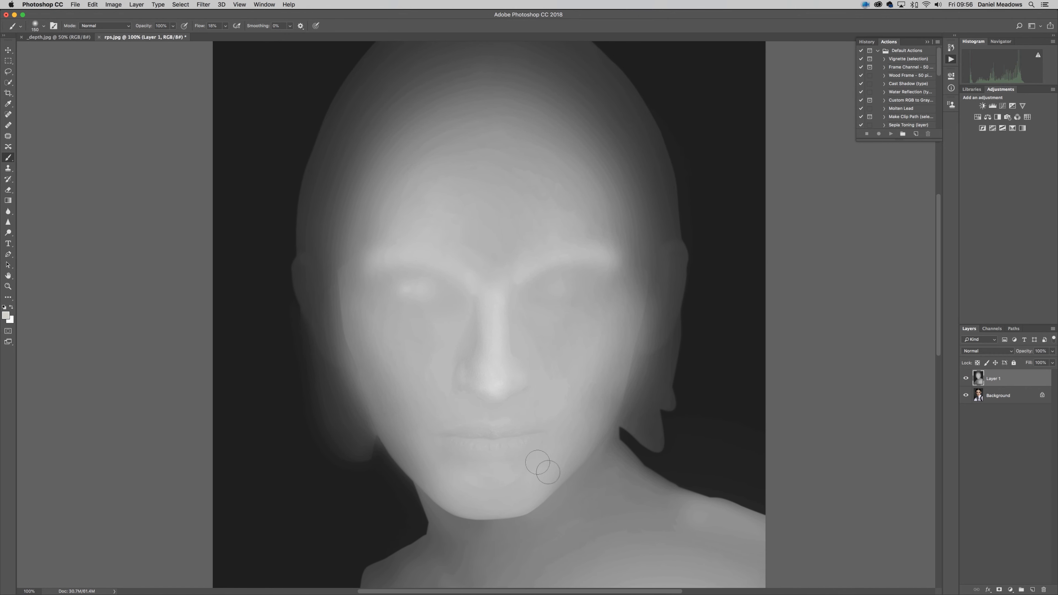
click(938, 5)
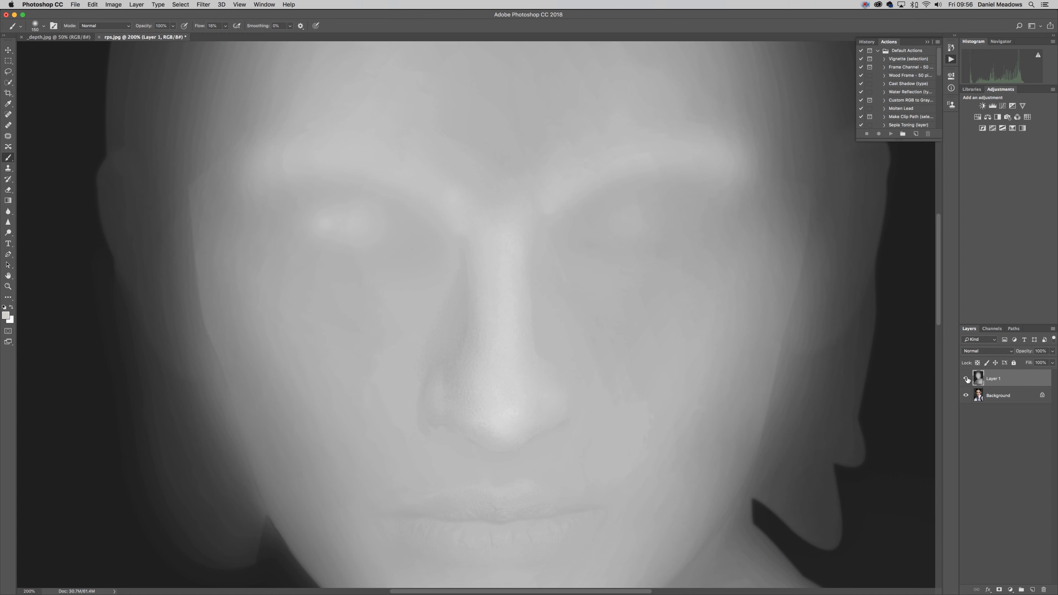
click(968, 379)
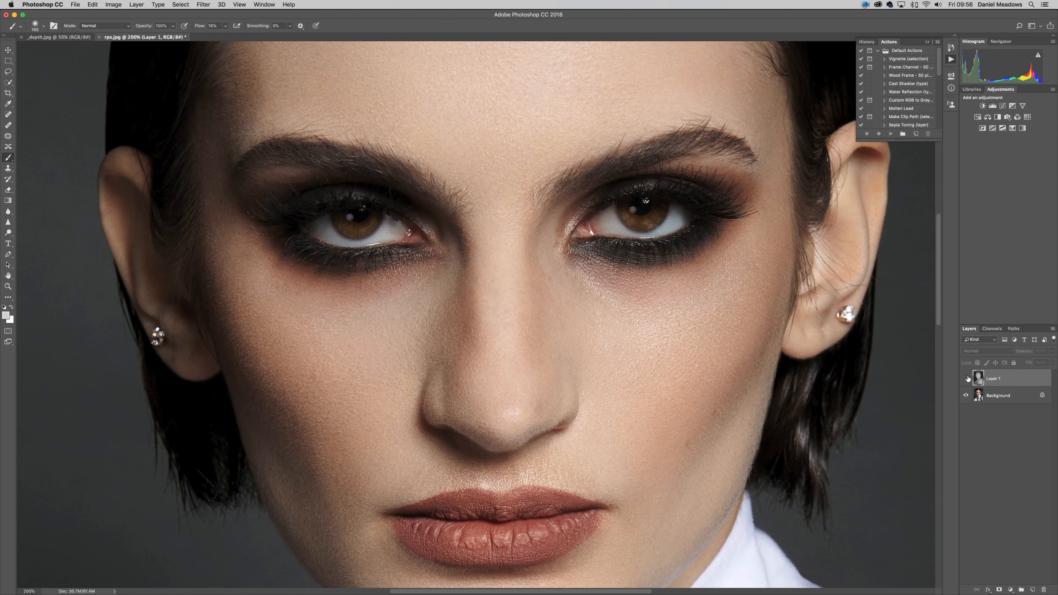
click(967, 379)
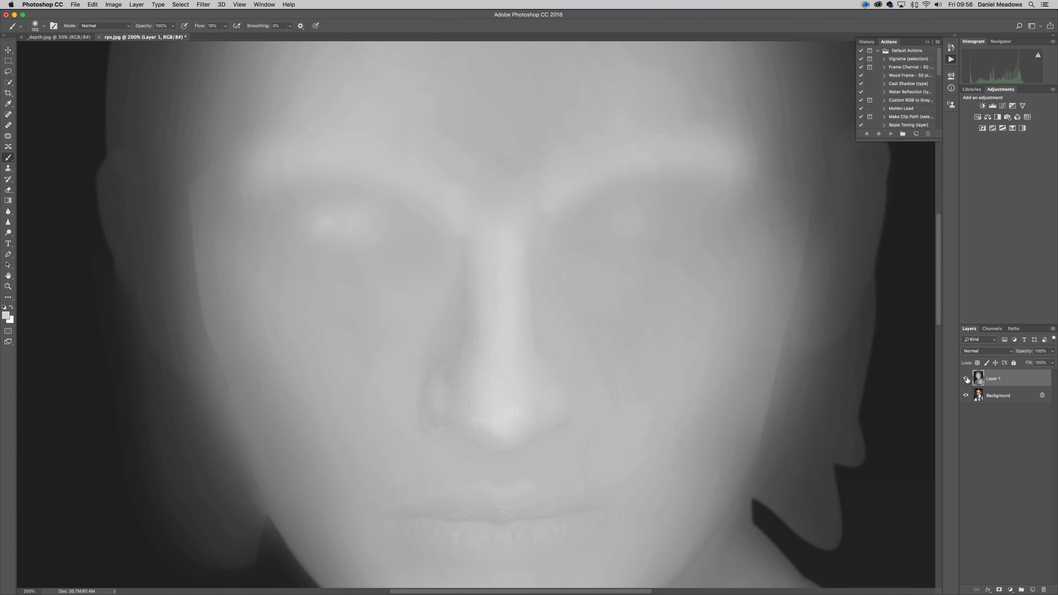
key(super+minus)
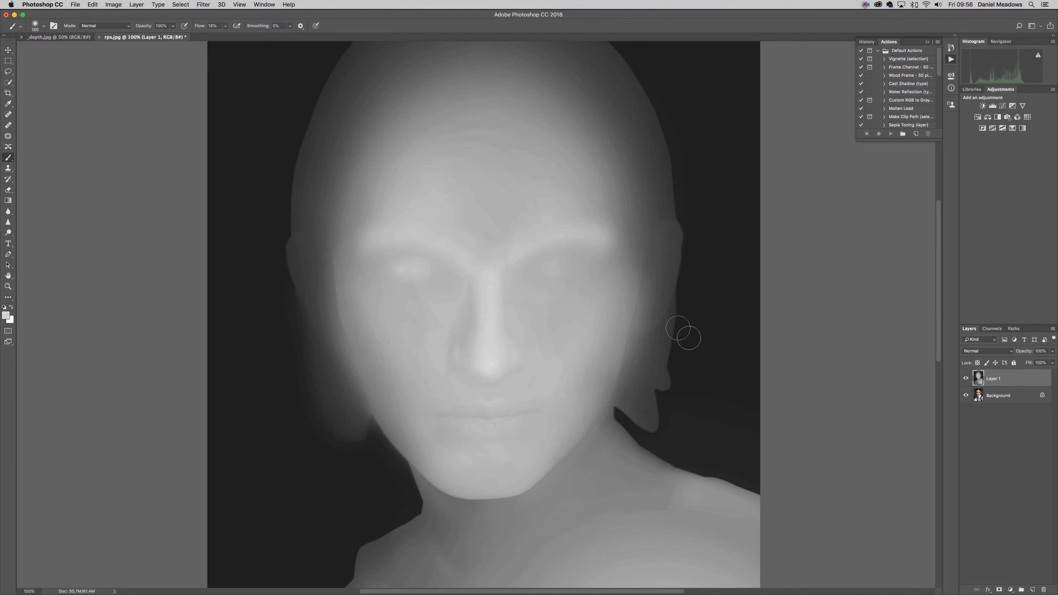
mouse_move(503, 496)
mouse_down()
mouse_move(529, 271)
mouse_move(539, 534)
mouse_up()
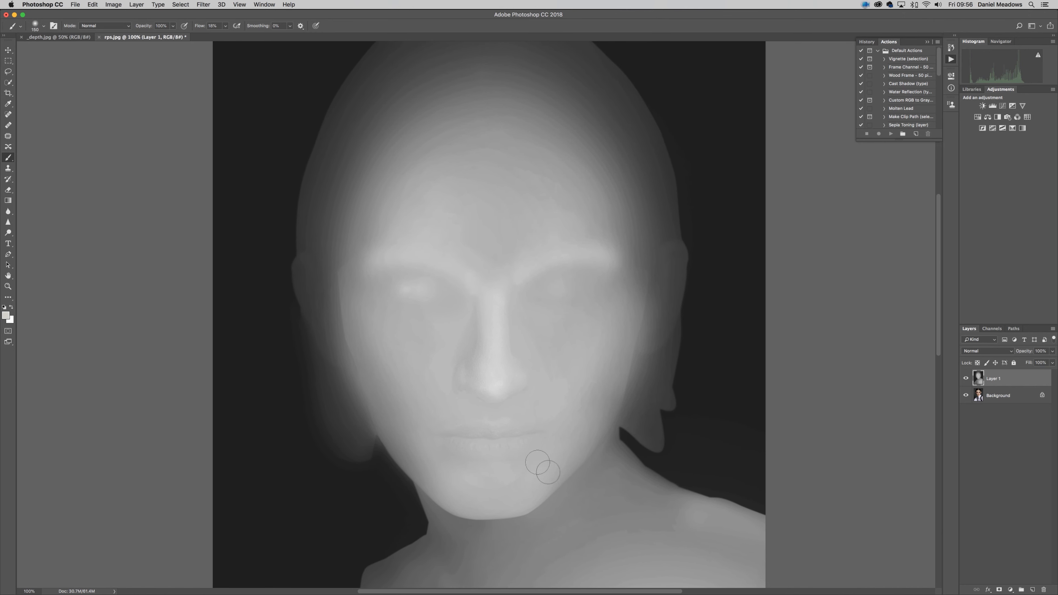
click(938, 5)
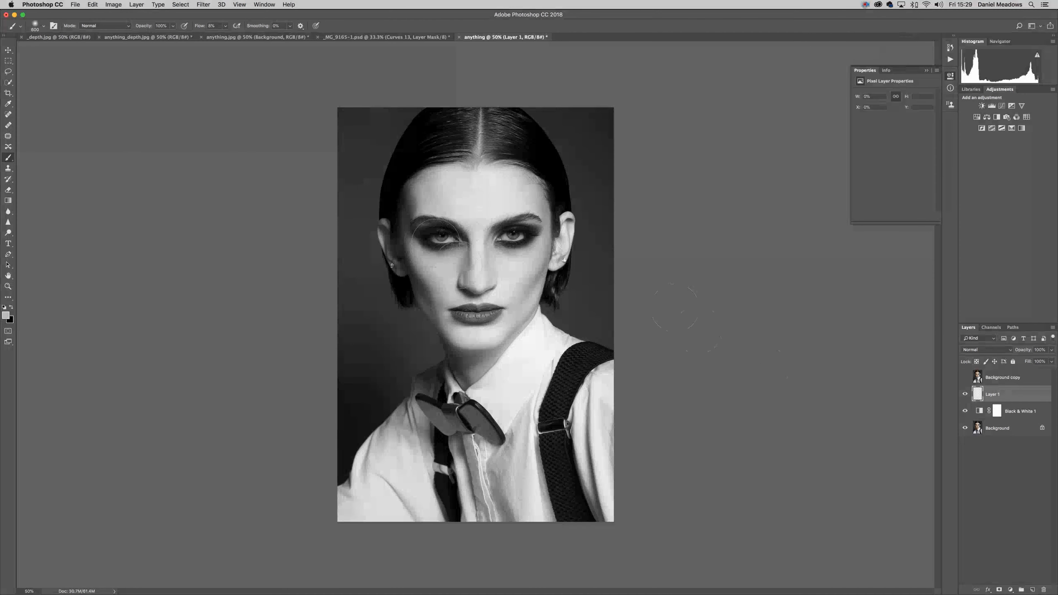
- Paint soft light grey over the dark-made-up eye beside the nose on Layer 1, and show Background copy as a faint guide
drag(429, 234, 455, 237)
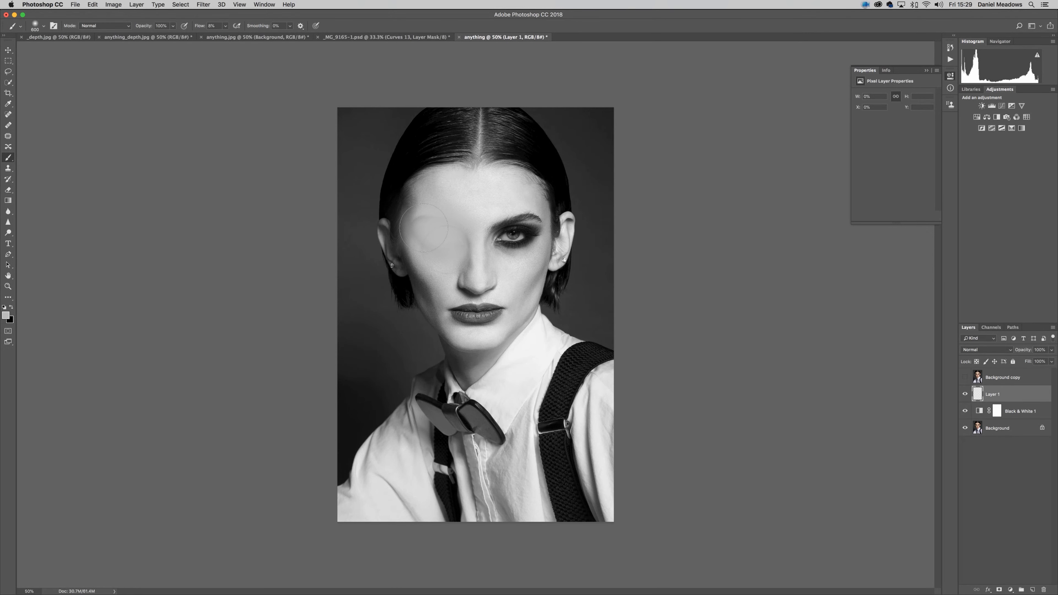
click(965, 377)
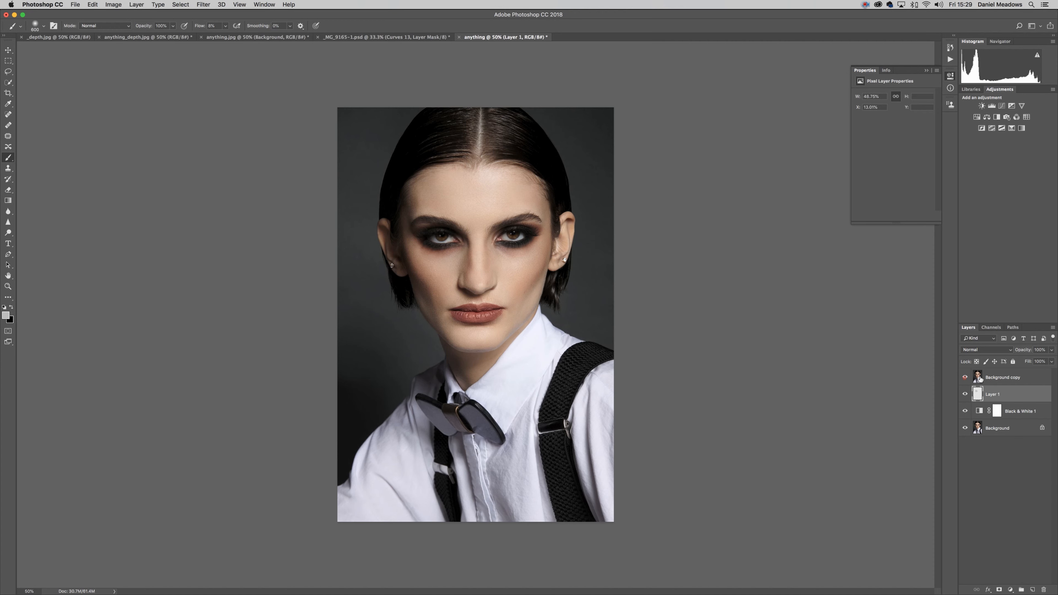
click(982, 380)
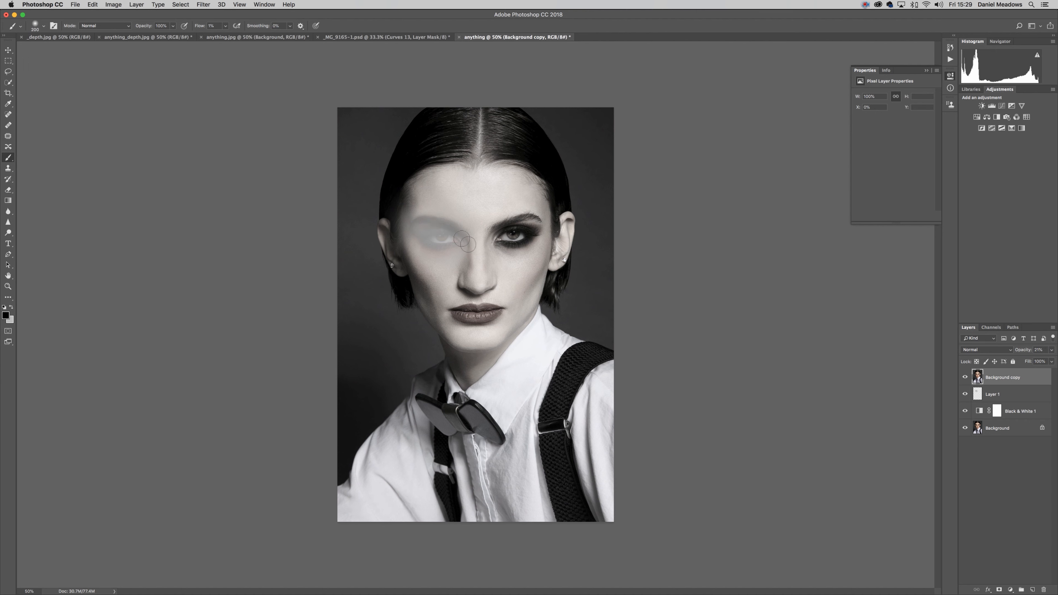
- Shade the brow and inner eye socket on Layer 1 with a smaller soft brush at 1% flow, adjusting its size
key(bracketleft)
key(bracketleft)
key(bracketleft)
key(alt+bracketleft)
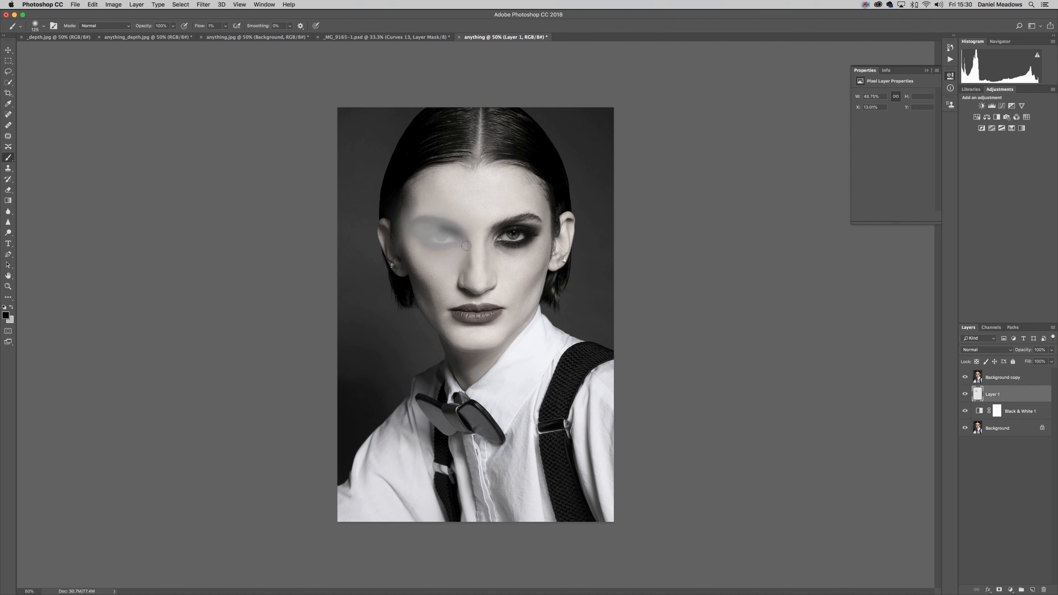
drag(436, 216, 467, 245)
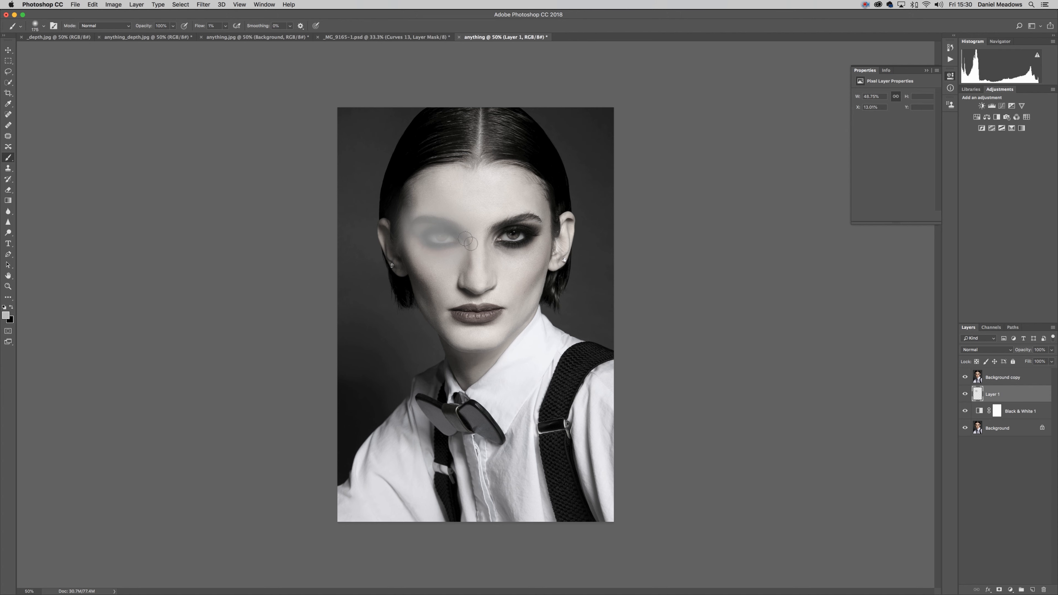
key(bracketright)
key(bracketright)
key(bracketright)
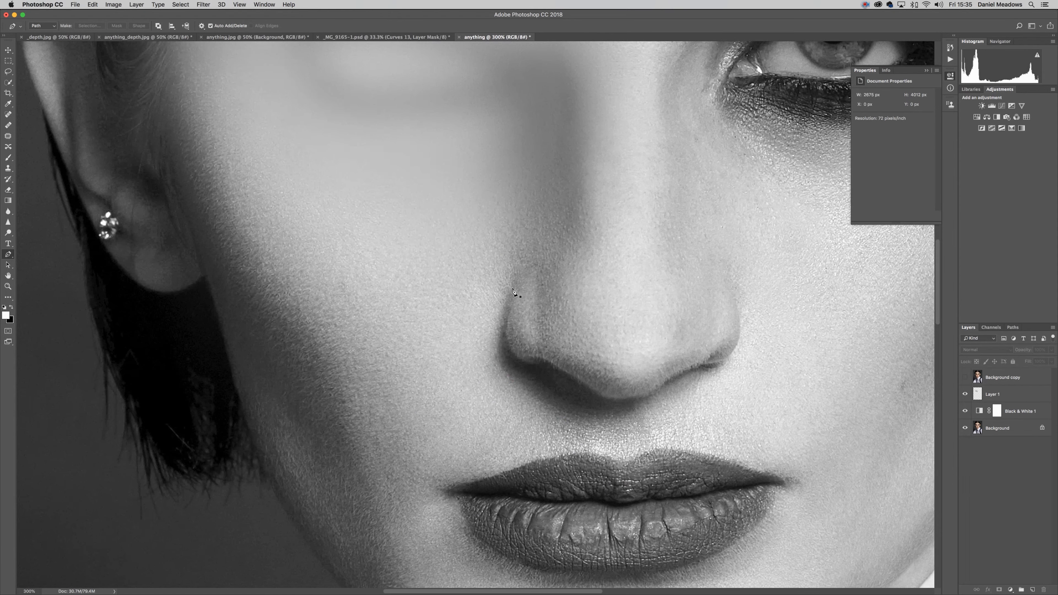
- Trace the nose with a Pen path and make a new anti-aliased selection from it with a 1.5-pixel feather
click(514, 290)
drag(509, 346, 510, 349)
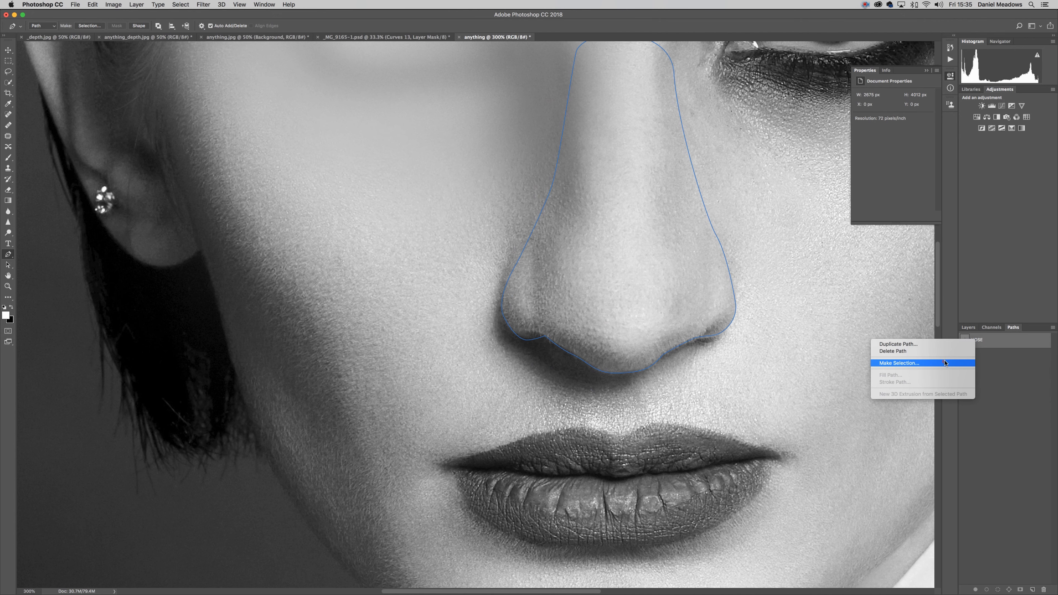
click(945, 363)
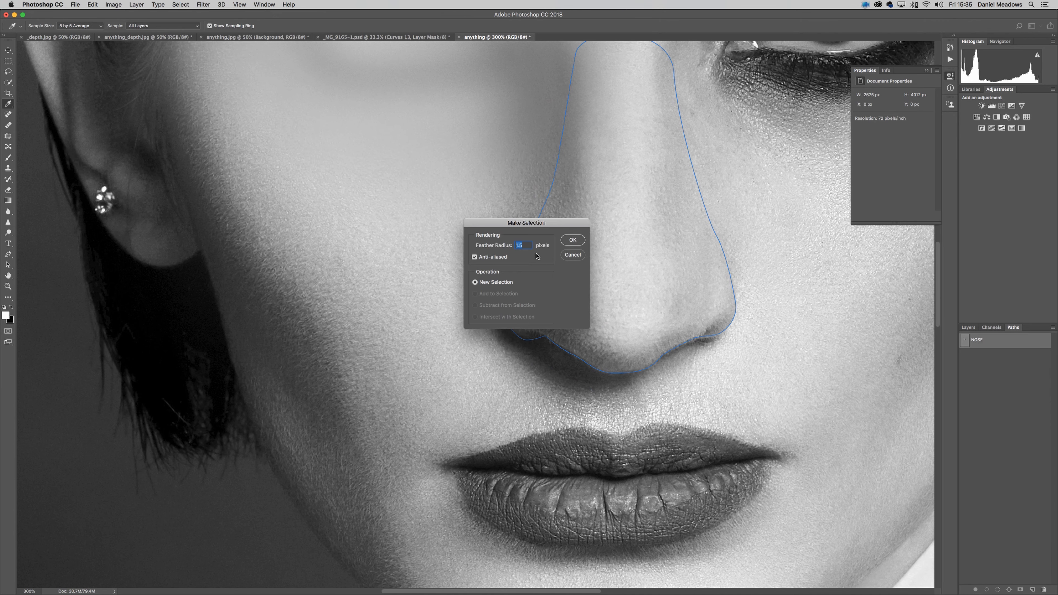
click(572, 240)
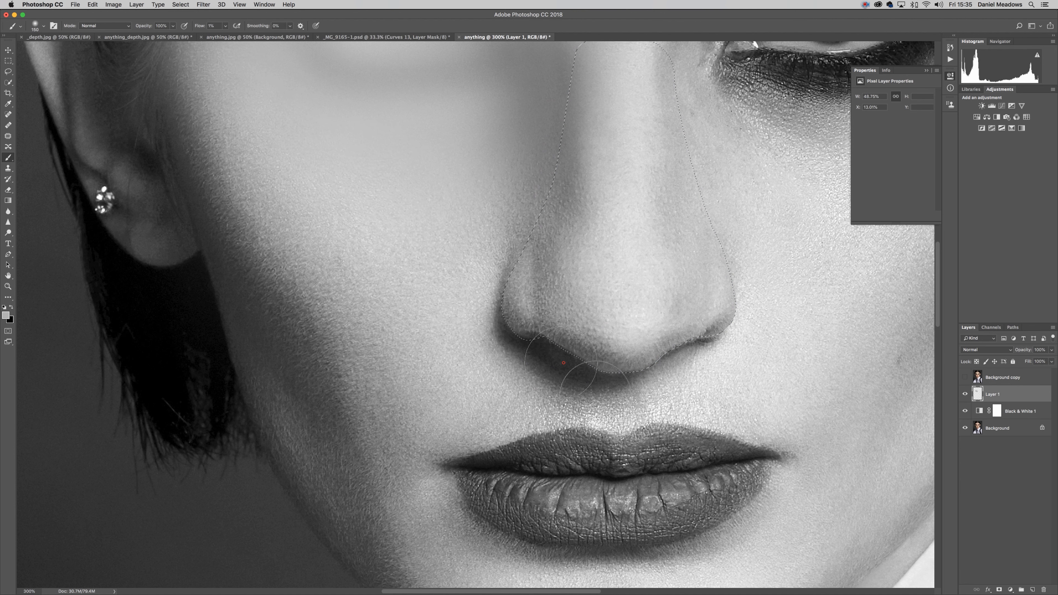
- Paint grey over the shadow beneath the nose on Layer 1, following the edge of the nose selection
mouse_move(551, 377)
mouse_down()
mouse_move(555, 363)
mouse_move(583, 375)
mouse_move(567, 353)
mouse_move(600, 377)
mouse_move(516, 341)
mouse_up()
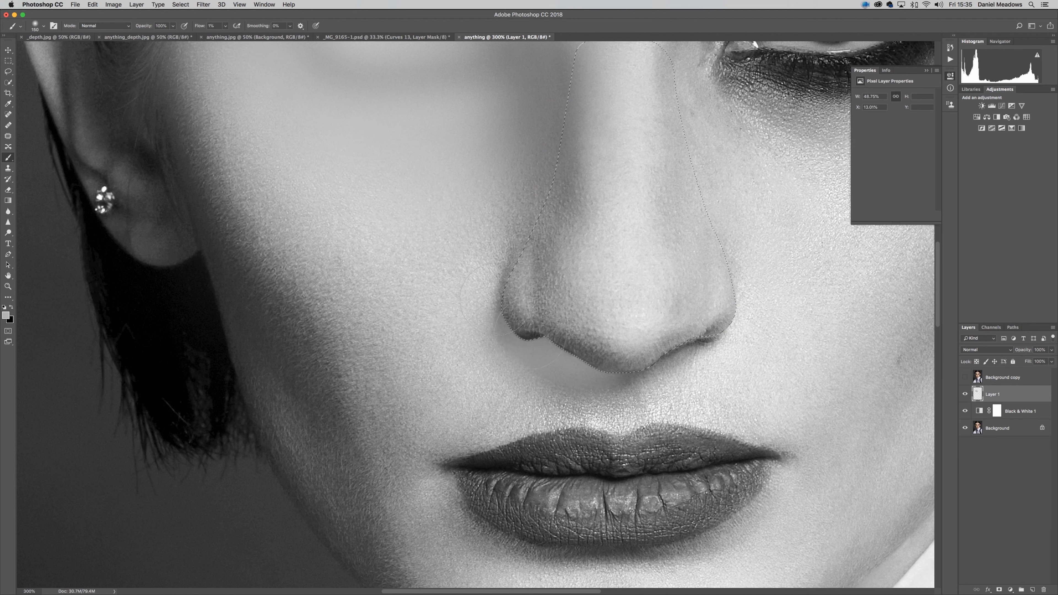
drag(654, 348, 652, 307)
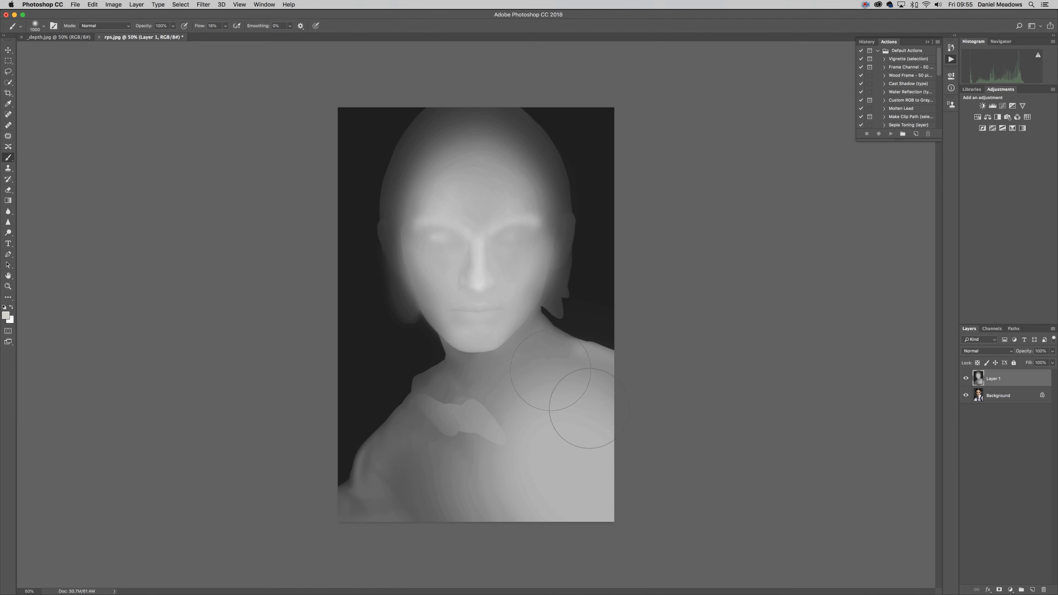
- Compare the depth map layer in rps.jpg with the original portrait, at full view and close up on the facial features
click(967, 379)
click(967, 380)
click(966, 379)
click(966, 379)
click(967, 380)
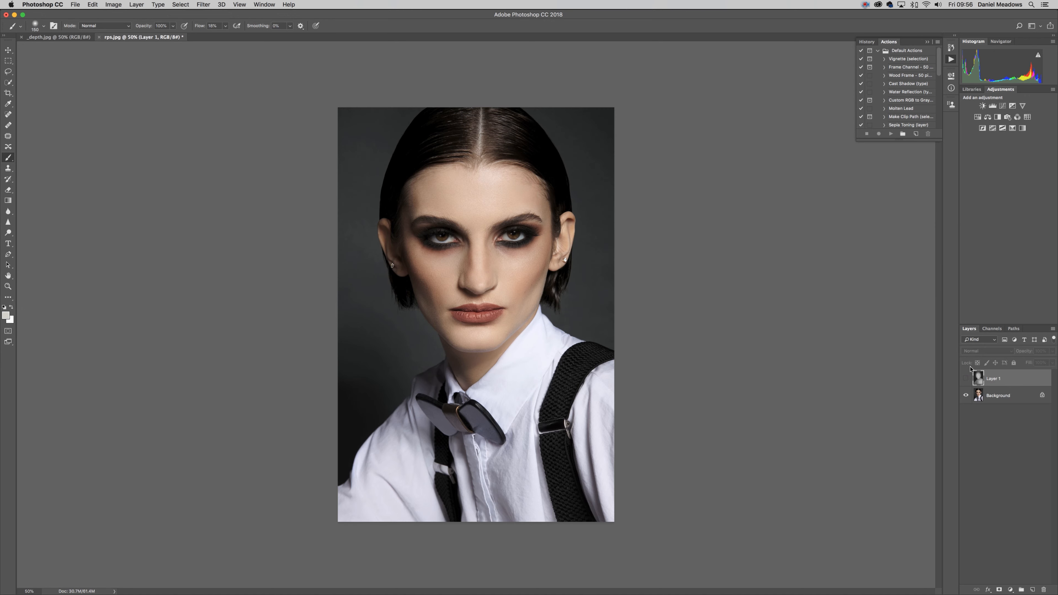
key(super+plus)
key(super+plus)
key(super+plus)
drag(481, 246, 499, 467)
click(966, 379)
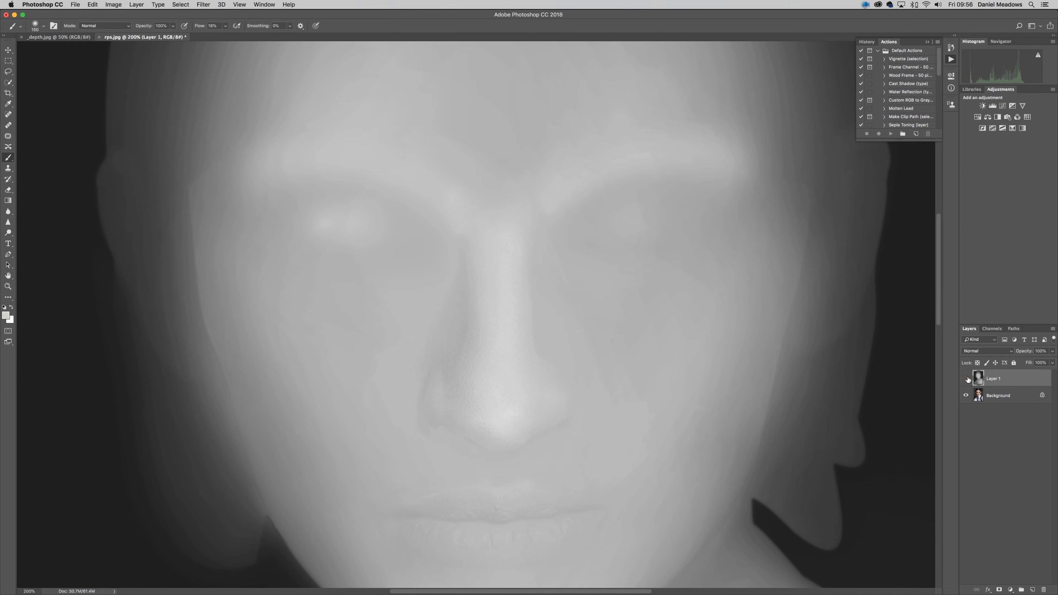
click(966, 379)
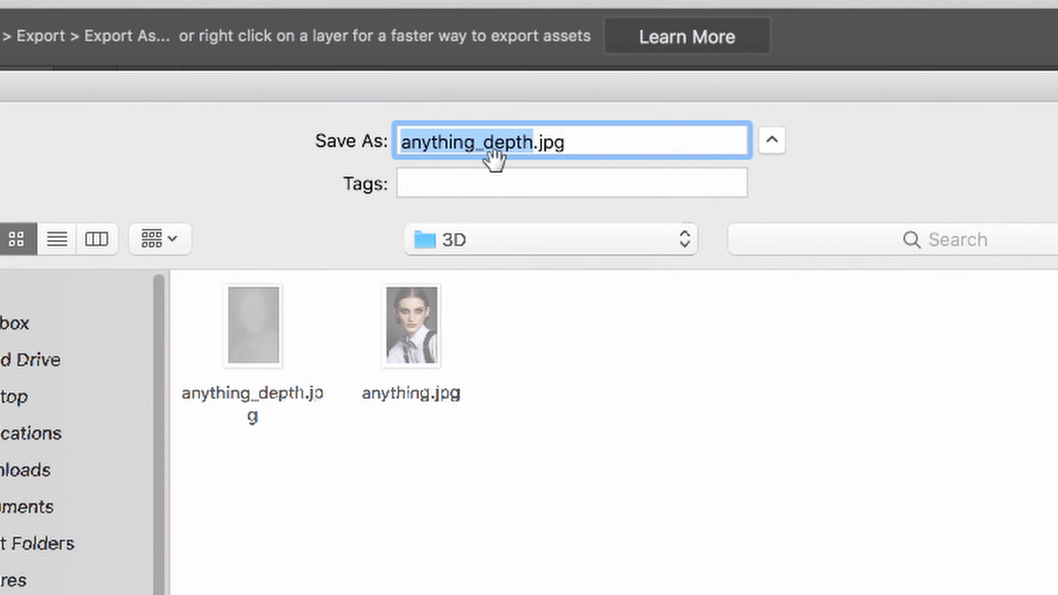
- Save the depth map as anything_depth.jpg in the 3D folder, alongside anything.jpg
click(563, 151)
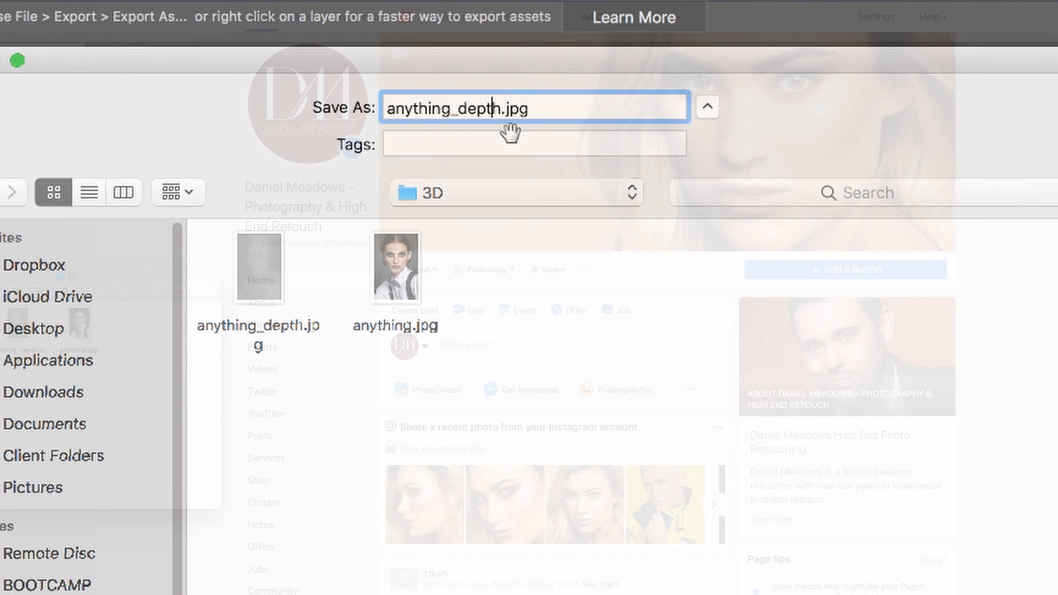
- Switch to the Facebook page and add anything.jpg and anything_depth.jpg to a new post to create a 3D Photo
drag(80, 333, 521, 342)
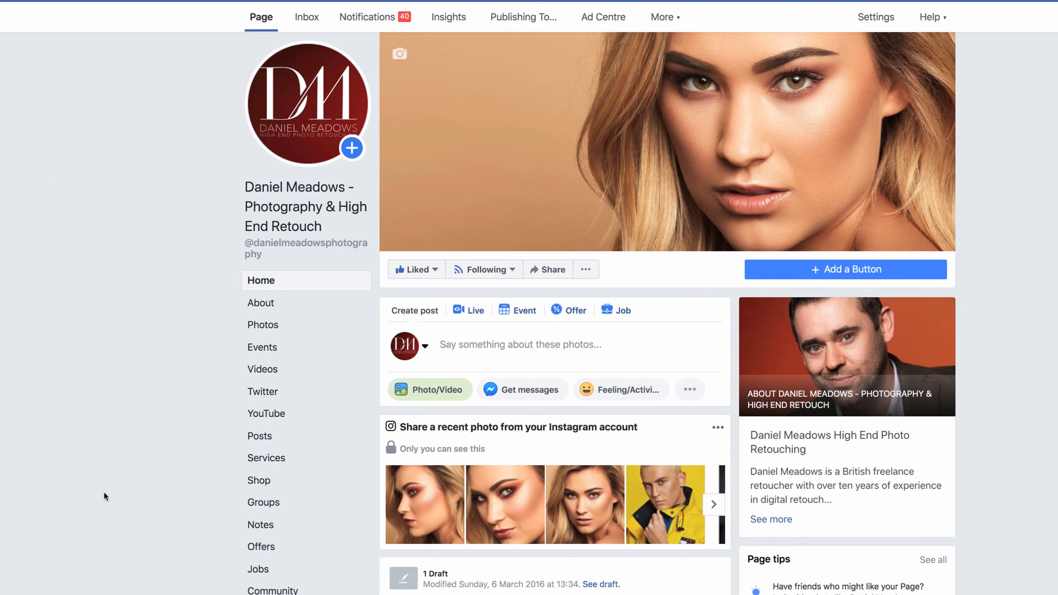
scroll(156, 476, down, 3)
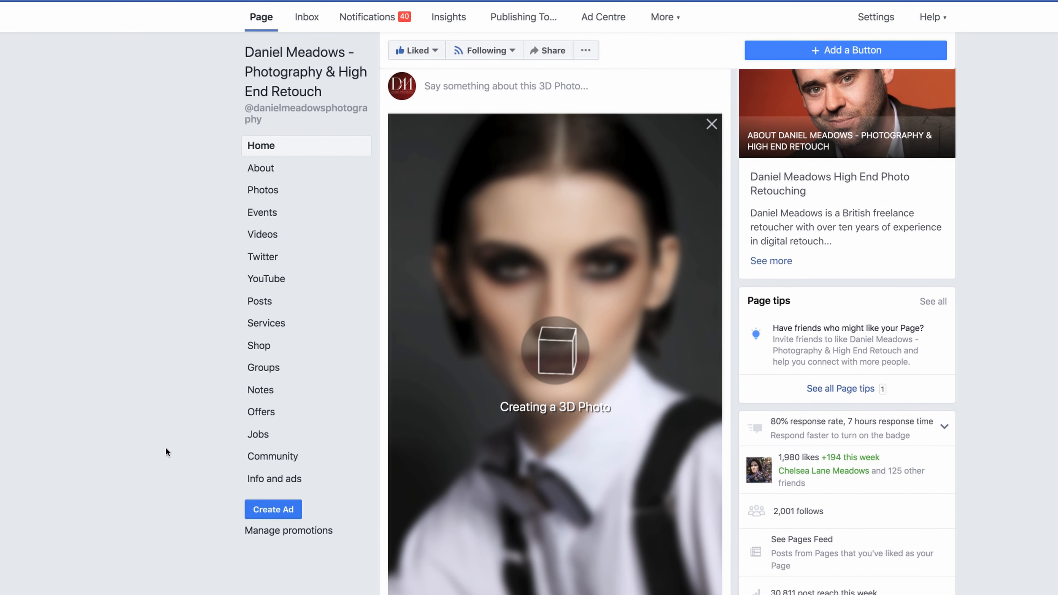
scroll(167, 446, down, 1)
scroll(176, 426, up, 1)
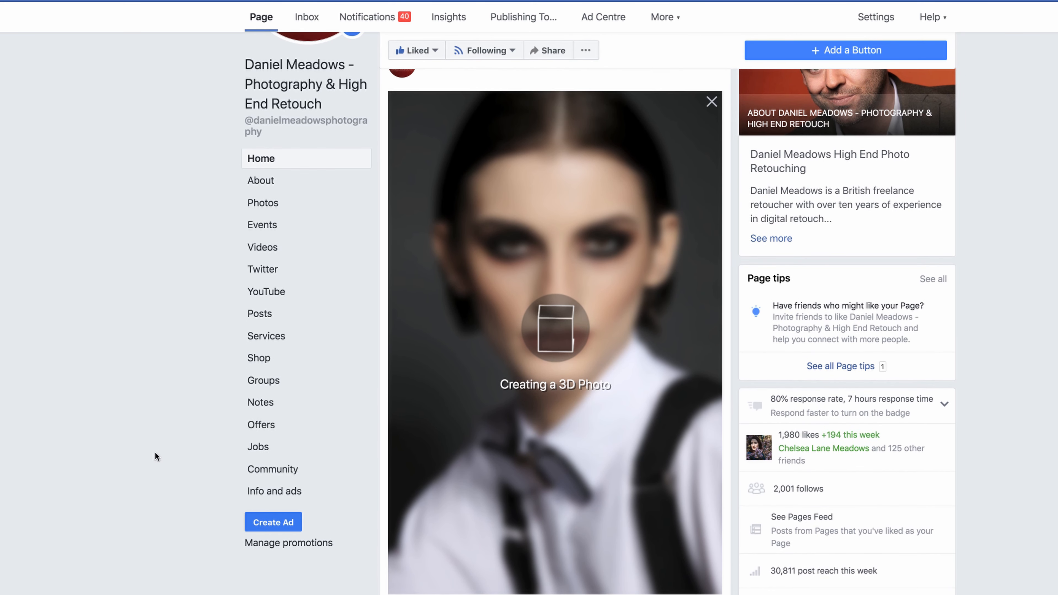